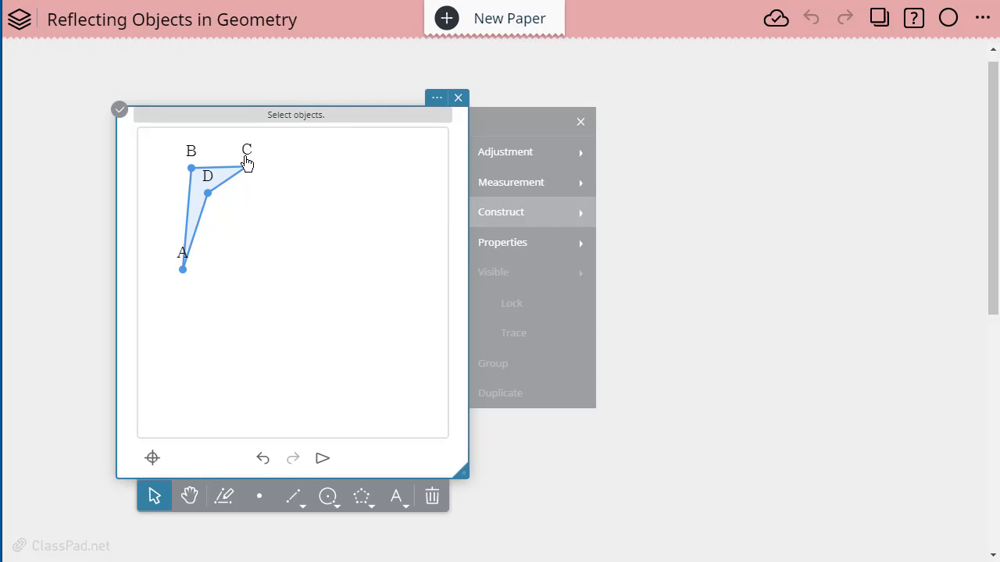
{"action": "left_click", "coordinate": [205, 191]}
{"action": "left_click", "coordinate": [201, 205]}
{"action": "left_click", "coordinate": [201, 205]}
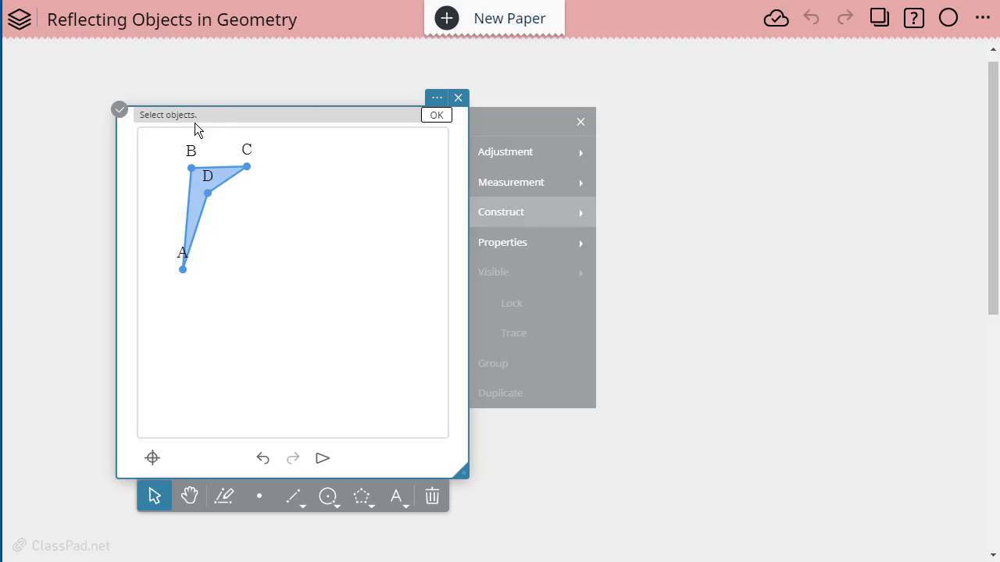
{"action": "left_click", "coordinate": [436, 115]}
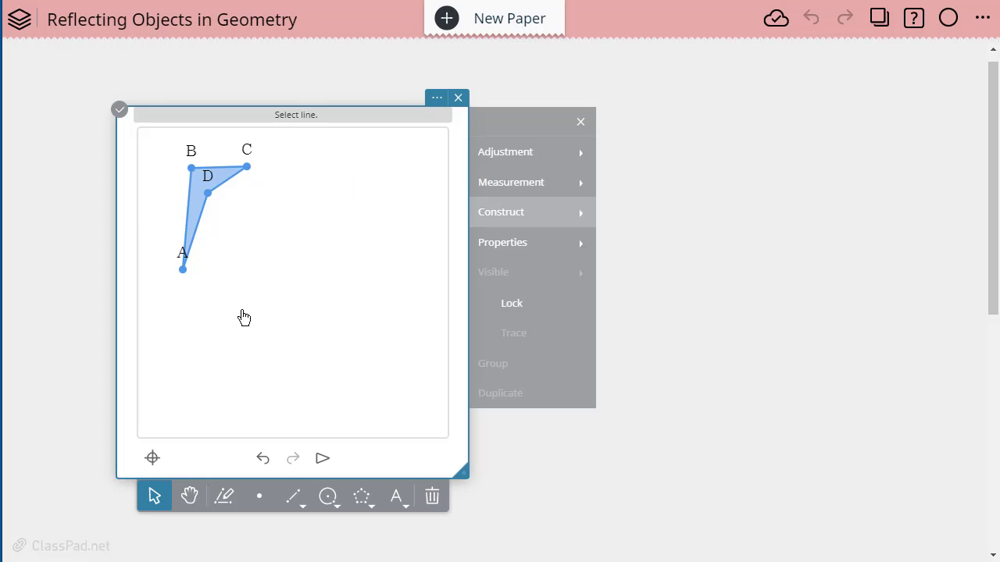
{"action": "left_click", "coordinate": [226, 189]}
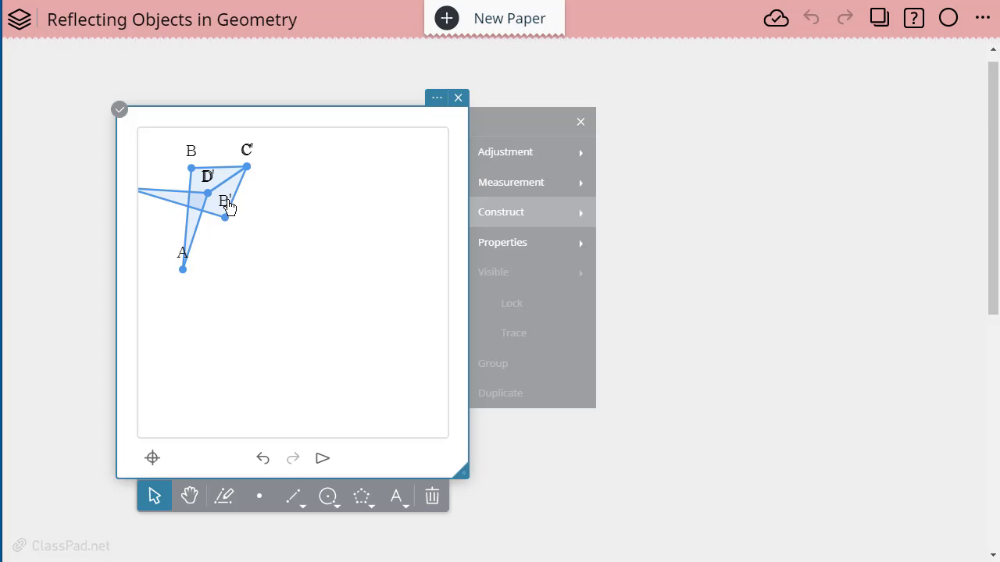
{"action": "left_click", "coordinate": [263, 461]}
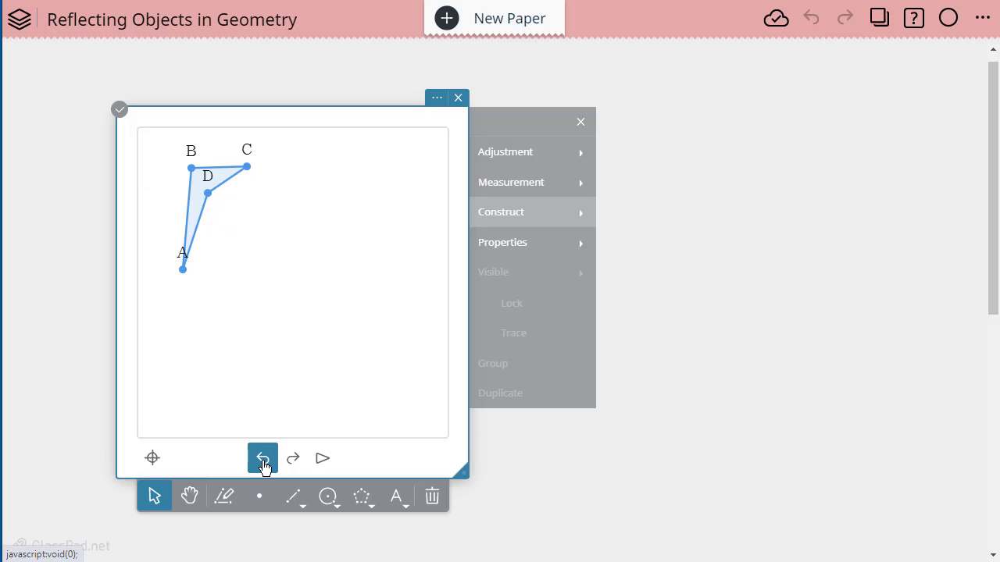
- Draw a full line EF through two new points beside quadrilateral ABCD
{"action": "left_click", "coordinate": [303, 513]}
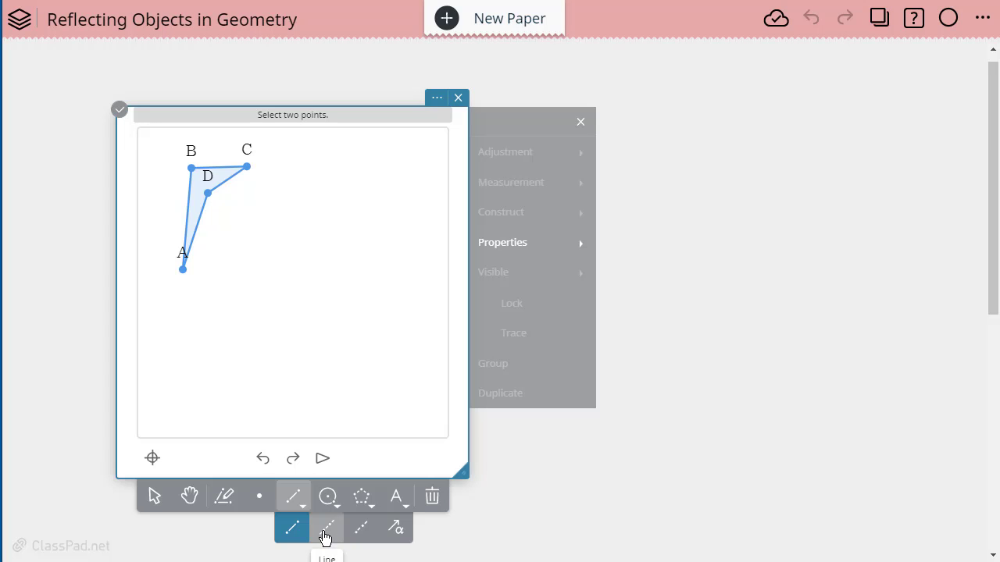
{"action": "left_click", "coordinate": [326, 529]}
{"action": "left_click", "coordinate": [245, 393]}
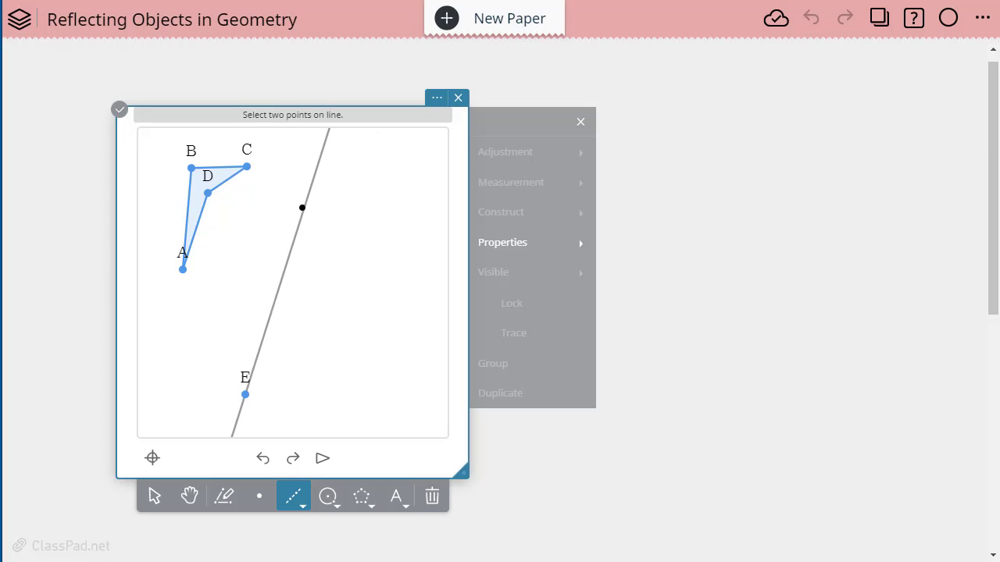
{"action": "left_click", "coordinate": [304, 178]}
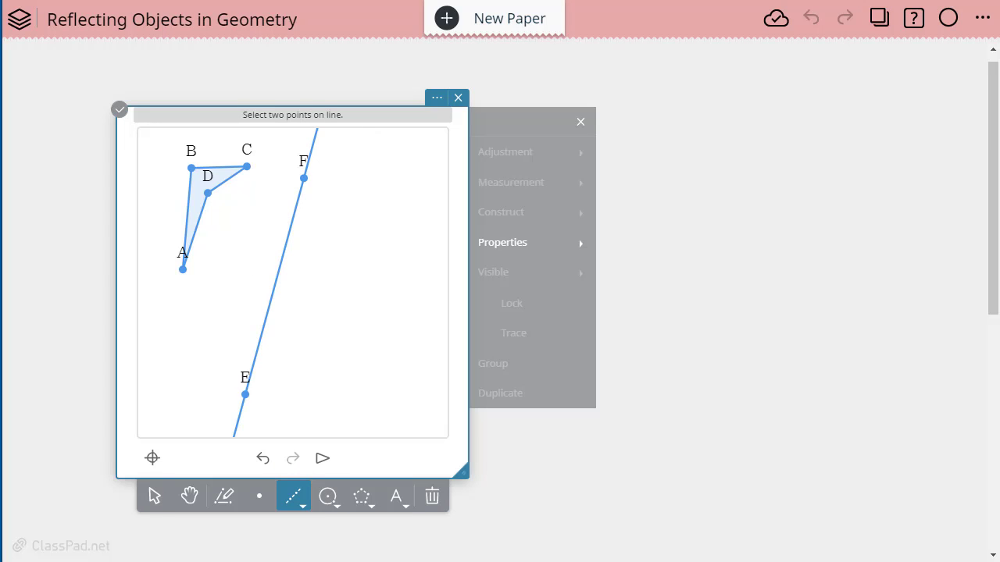
- Reflect quadrilateral ABCD across line EF to create image A'B'C'D'
{"action": "left_click", "coordinate": [152, 496]}
{"action": "left_click", "coordinate": [497, 216]}
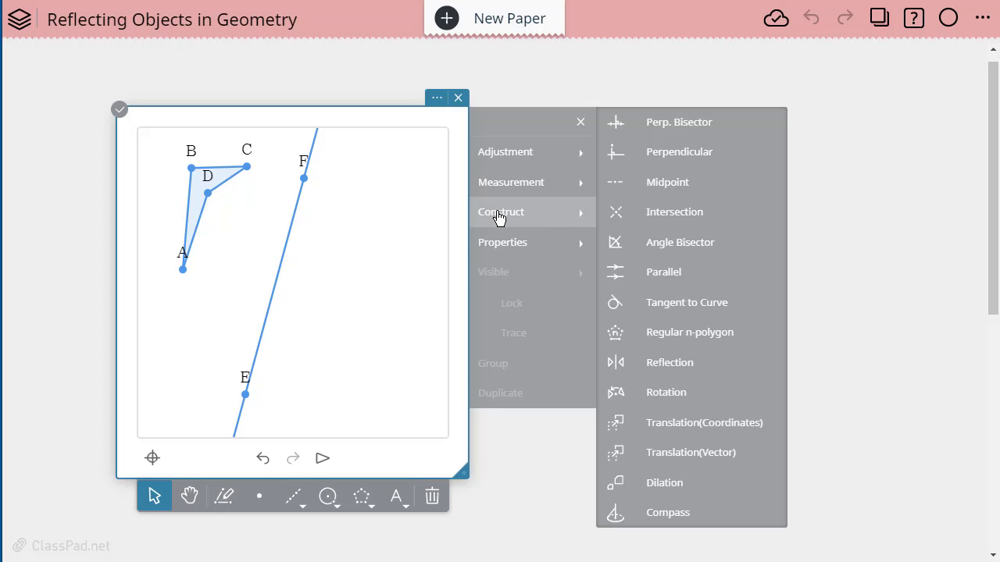
{"action": "left_click", "coordinate": [694, 365]}
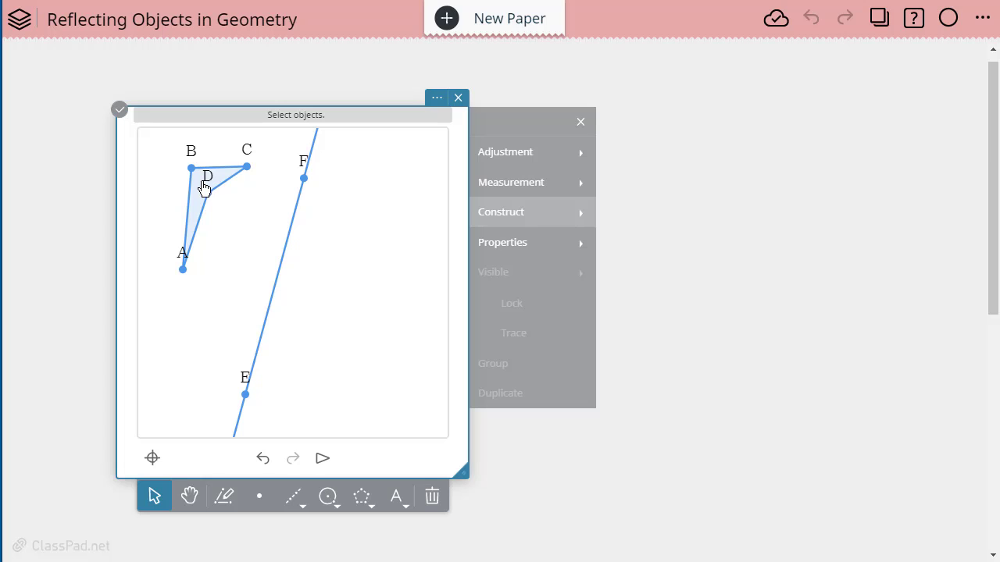
{"action": "left_click", "coordinate": [201, 217]}
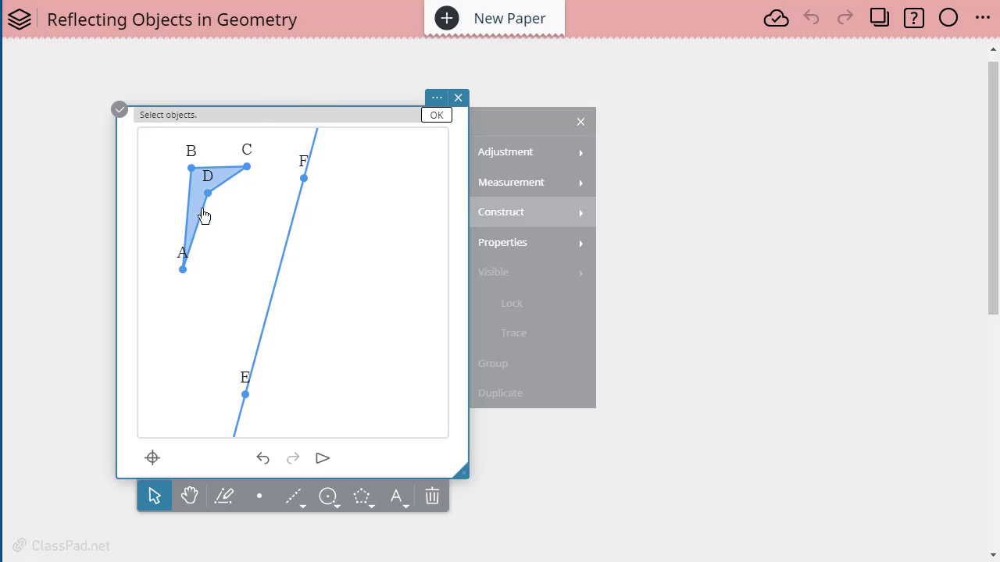
{"action": "left_click", "coordinate": [436, 115]}
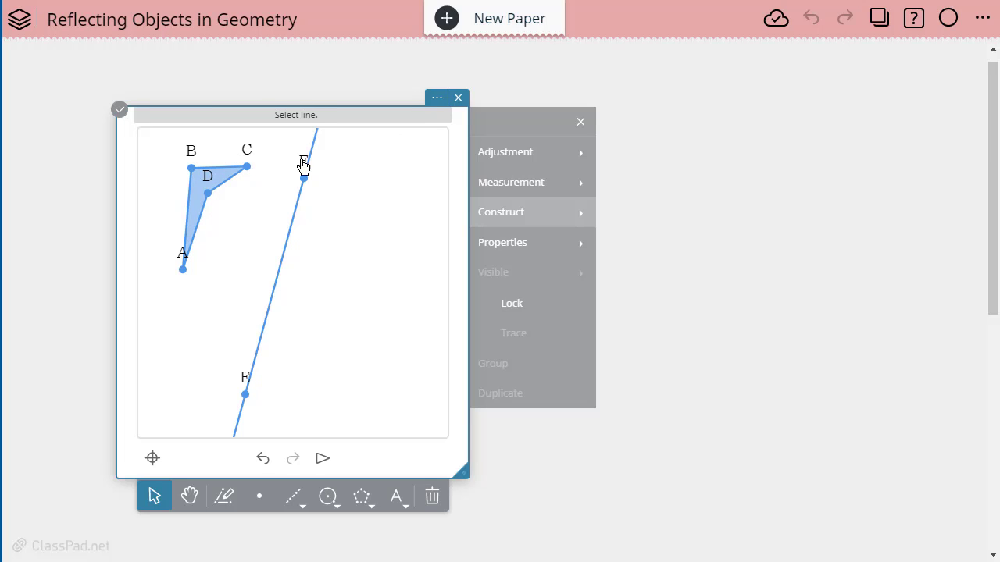
{"action": "left_click", "coordinate": [270, 319]}
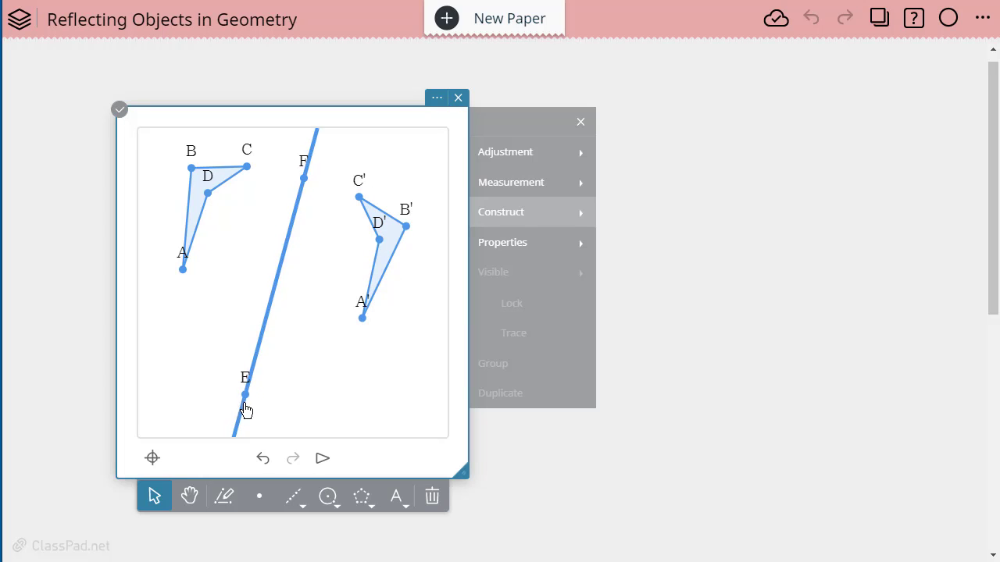
- Tilt and shift mirror line EF so A'B'C'D' follows, then bring up insert options
{"action": "left_click_drag", "start_coordinate": [246, 397], "coordinate": [172, 350]}
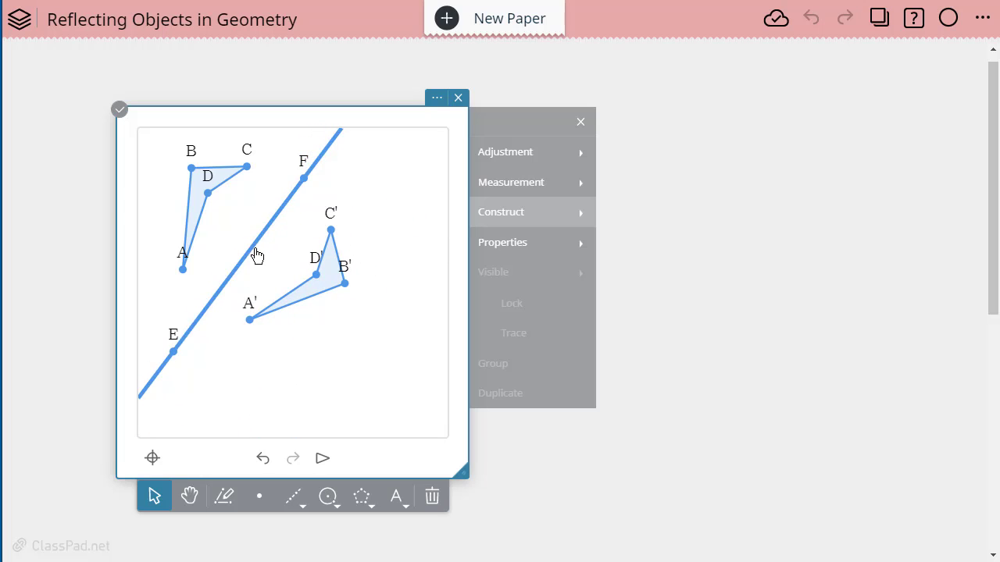
{"action": "left_click_drag", "start_coordinate": [252, 250], "coordinate": [231, 254]}
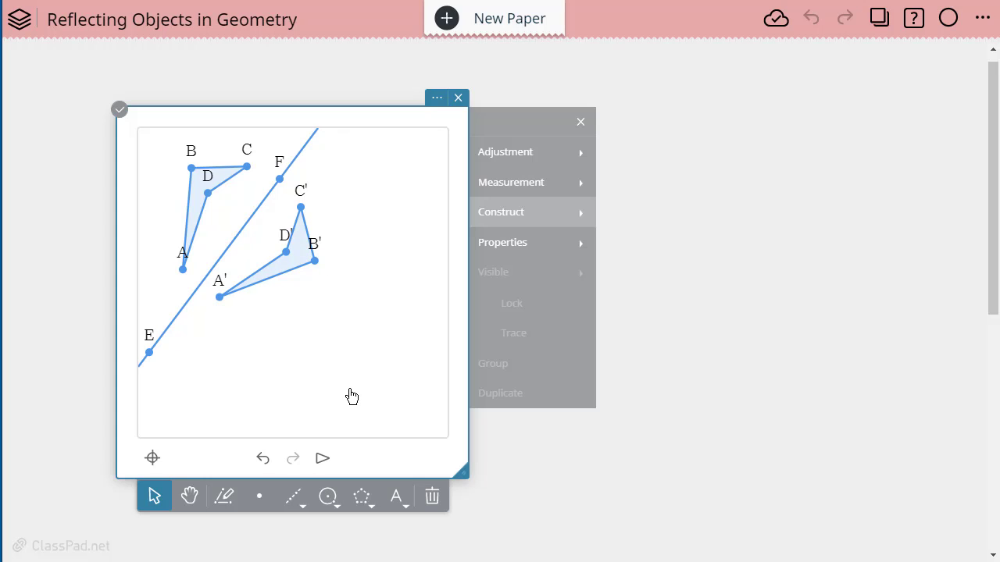
{"action": "left_click", "coordinate": [711, 260]}
{"action": "left_click", "coordinate": [627, 205]}
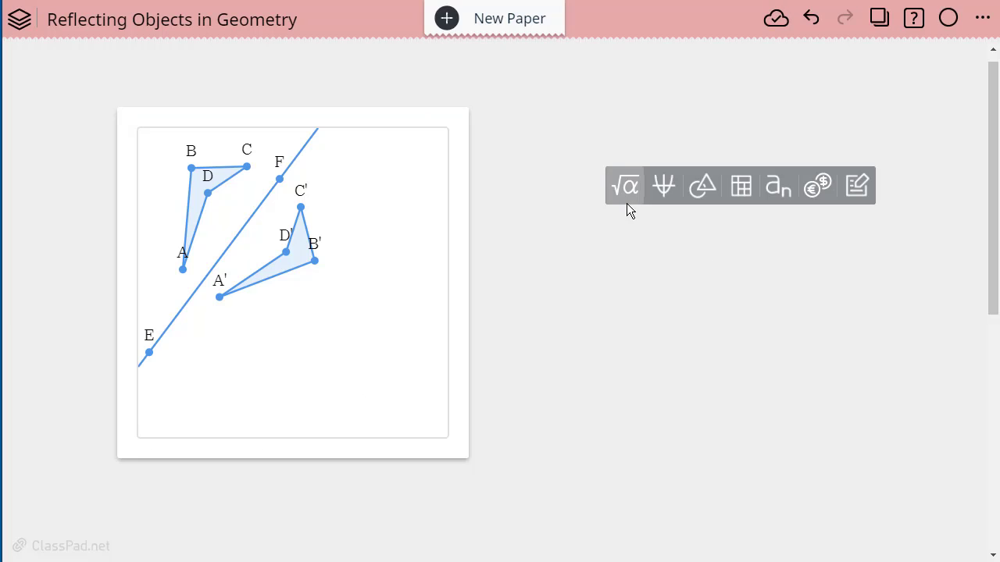
- Place a new geometry sticky beside the first with grid, axes and numbered axes on
{"action": "left_click", "coordinate": [708, 190]}
{"action": "left_click_drag", "start_coordinate": [692, 176], "coordinate": [667, 75]}
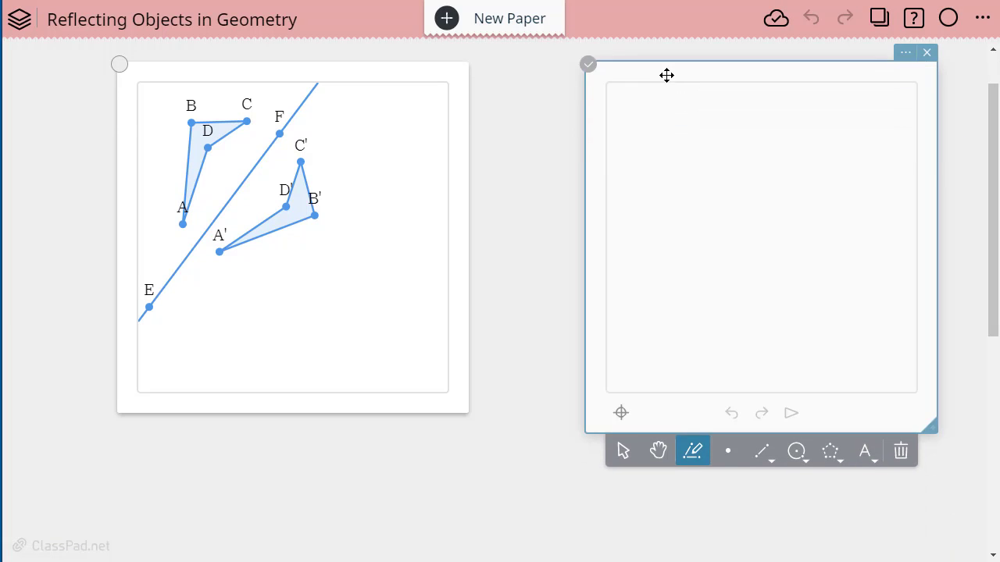
{"action": "left_click", "coordinate": [904, 56]}
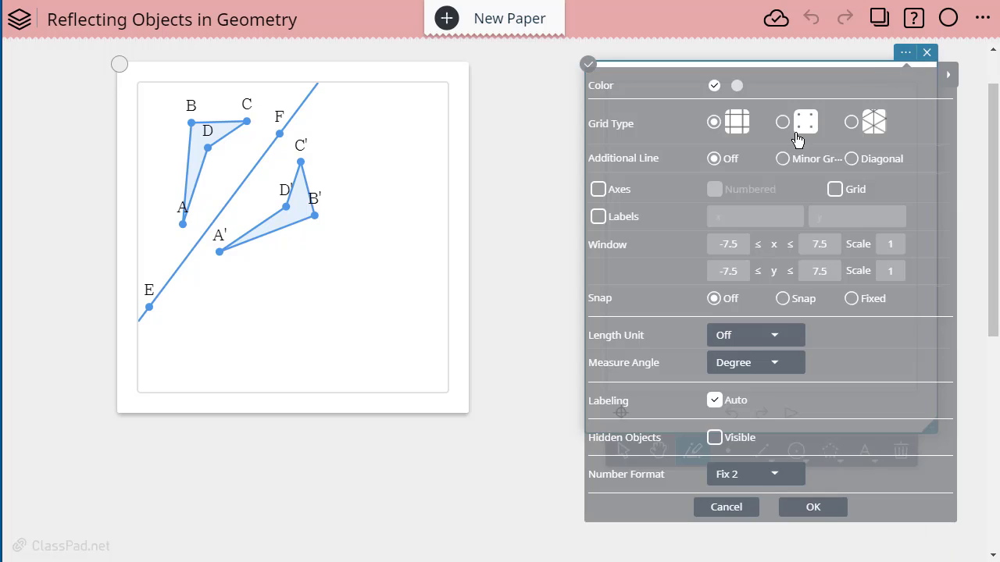
{"action": "left_click", "coordinate": [843, 192]}
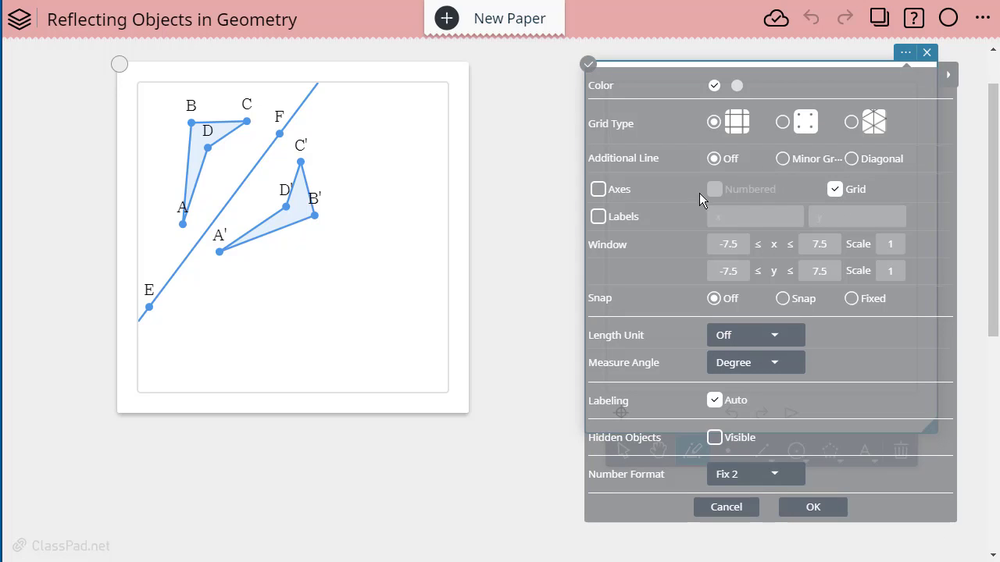
{"action": "left_click", "coordinate": [598, 190]}
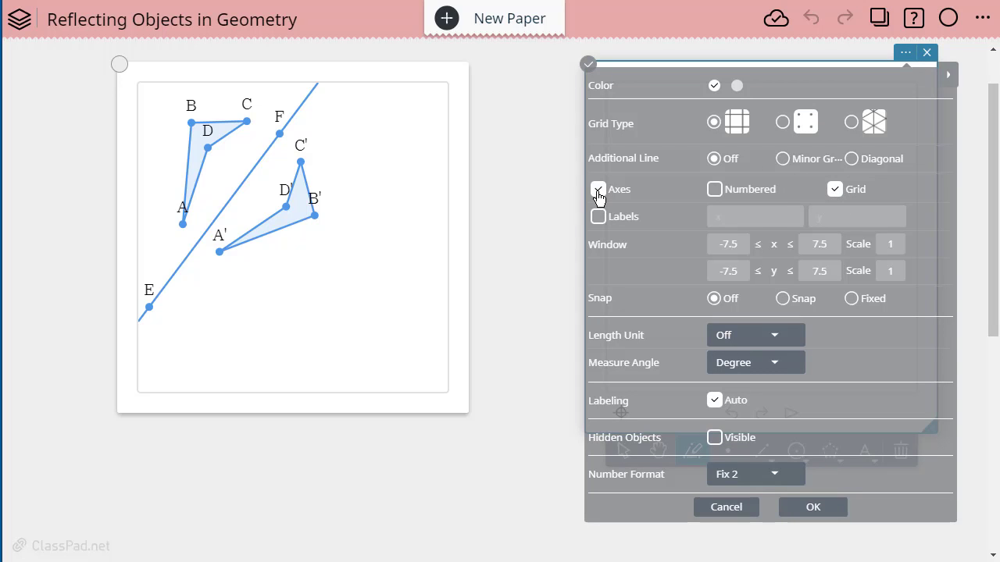
{"action": "left_click", "coordinate": [716, 190]}
{"action": "left_click", "coordinate": [810, 509]}
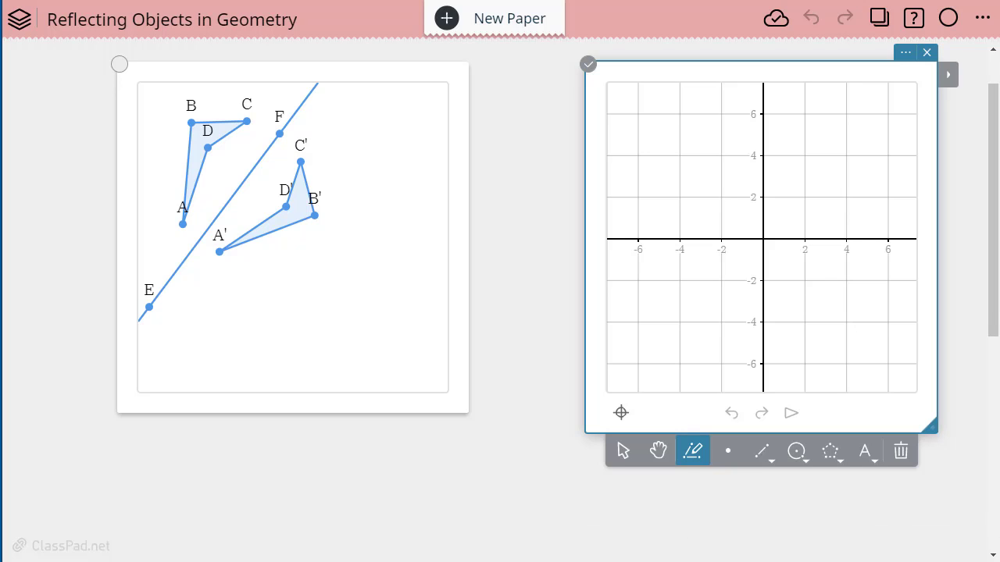
- Draw polygon triangle ABC with B at (2, 2), C at (6, 2) and A near (3, 5)
{"action": "left_click", "coordinate": [827, 461]}
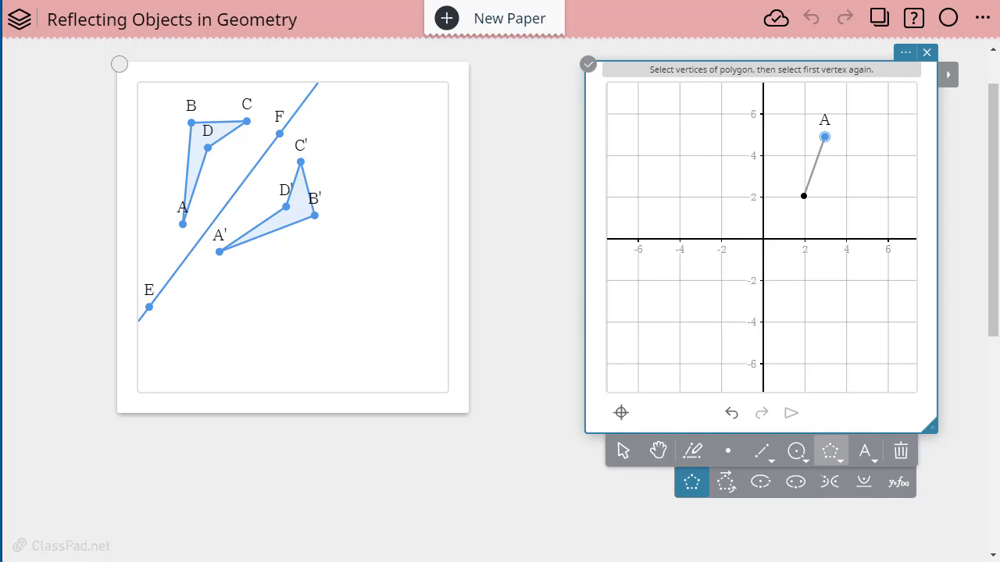
{"action": "left_click", "coordinate": [805, 198]}
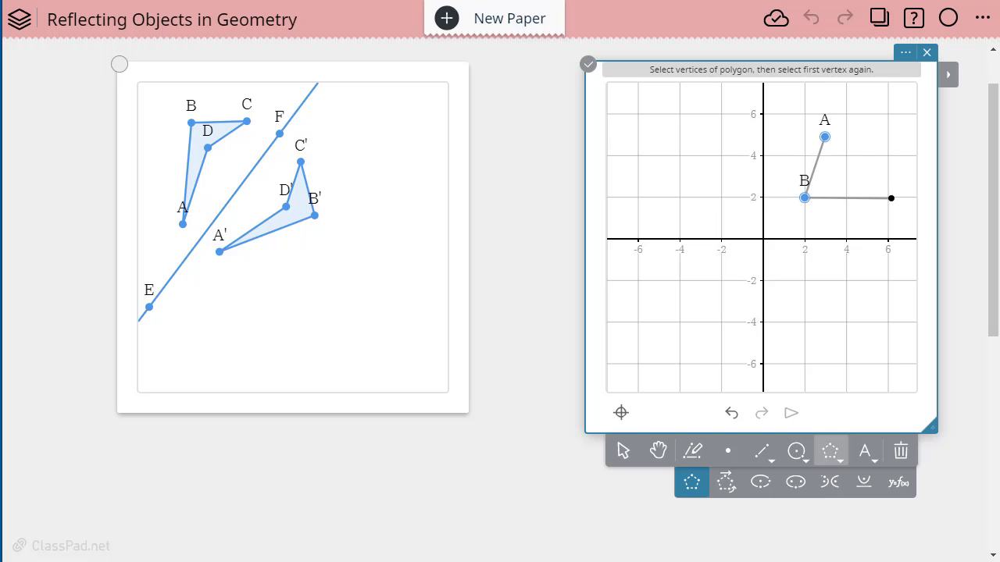
{"action": "left_click", "coordinate": [891, 198]}
{"action": "left_click", "coordinate": [825, 137]}
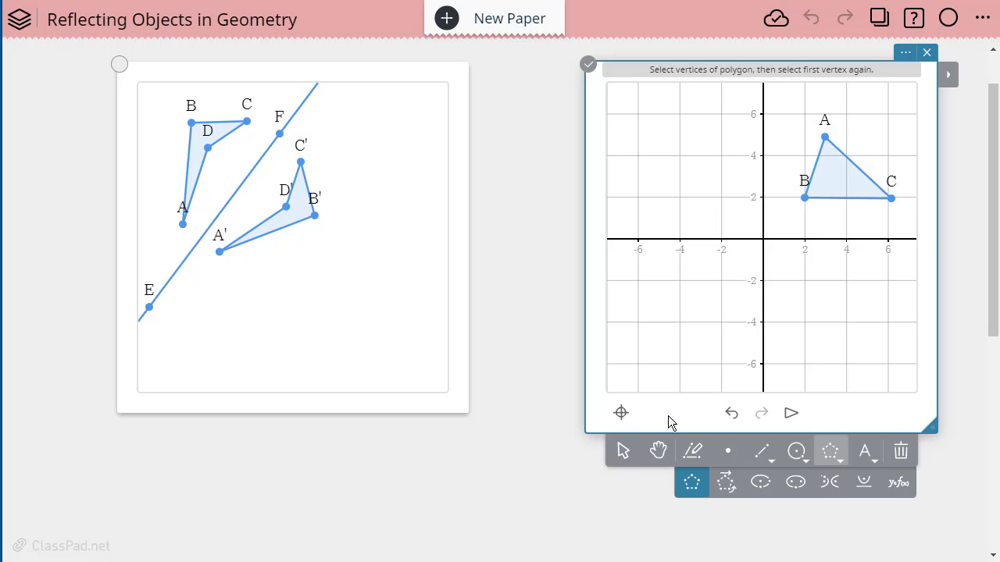
{"action": "left_click", "coordinate": [624, 459]}
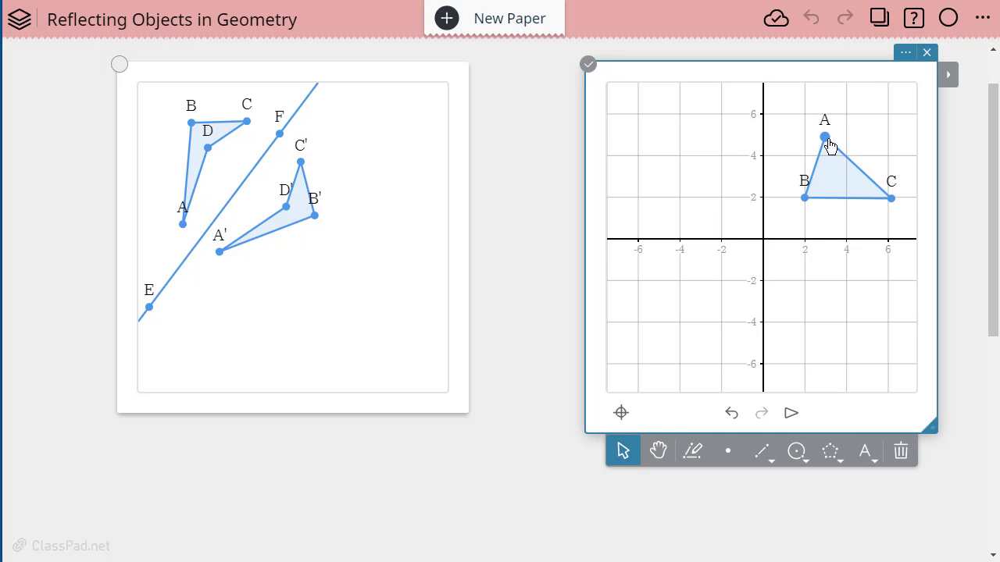
{"action": "left_click", "coordinate": [950, 81]}
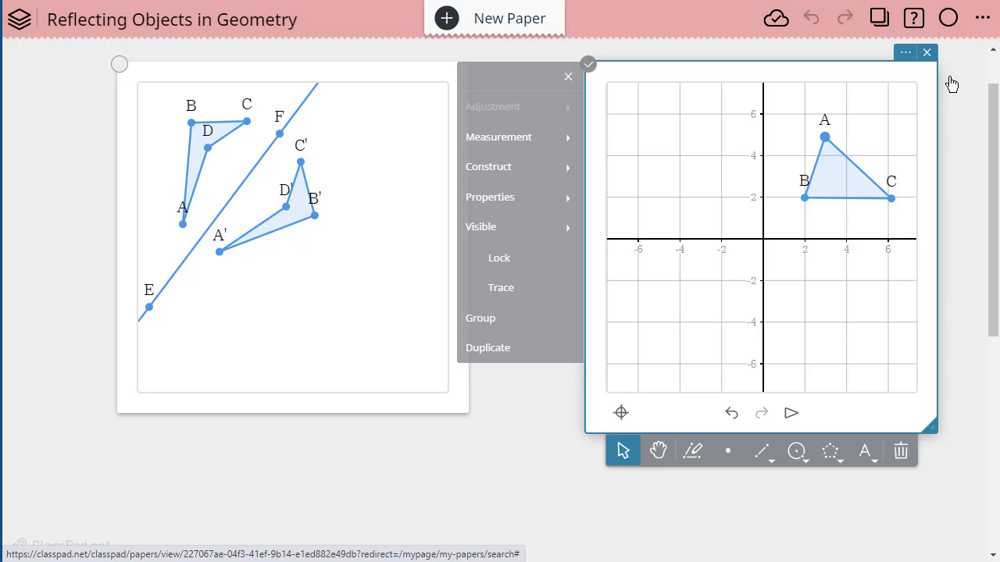
- Display A's coordinates (2.96, 4.90) and move the label up-right off the point
{"action": "left_click", "coordinate": [517, 145]}
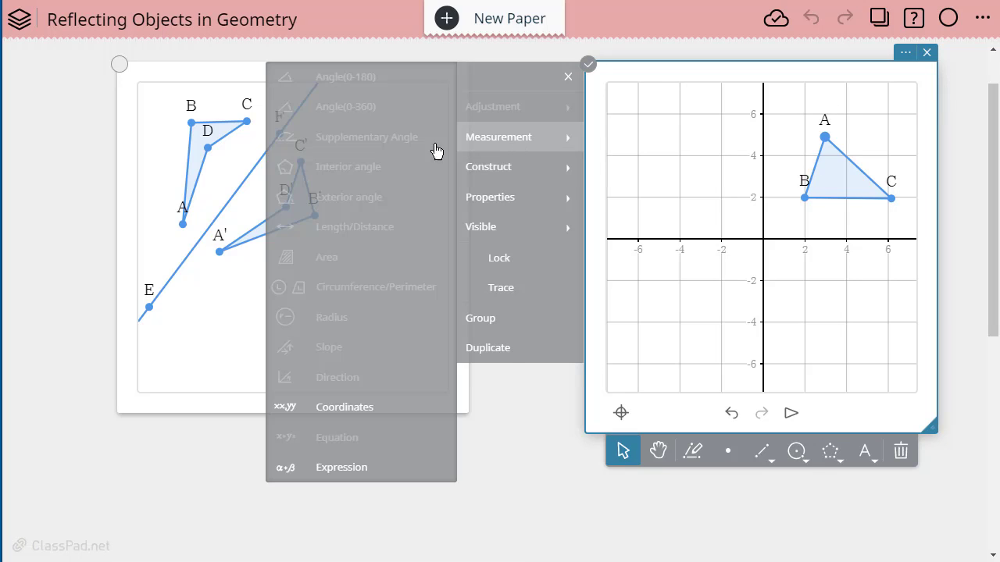
{"action": "left_click", "coordinate": [330, 409]}
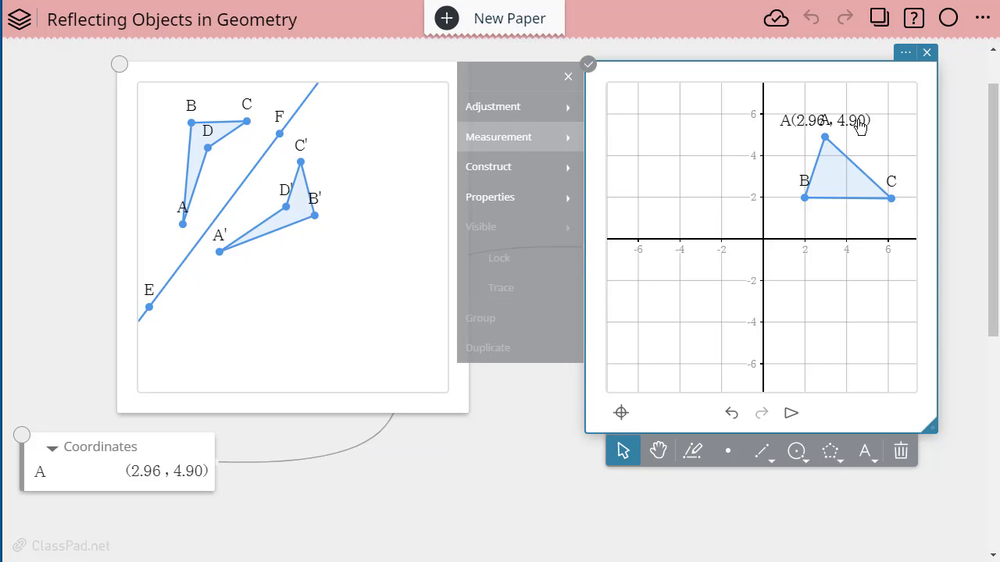
{"action": "left_click_drag", "start_coordinate": [859, 126], "coordinate": [884, 94]}
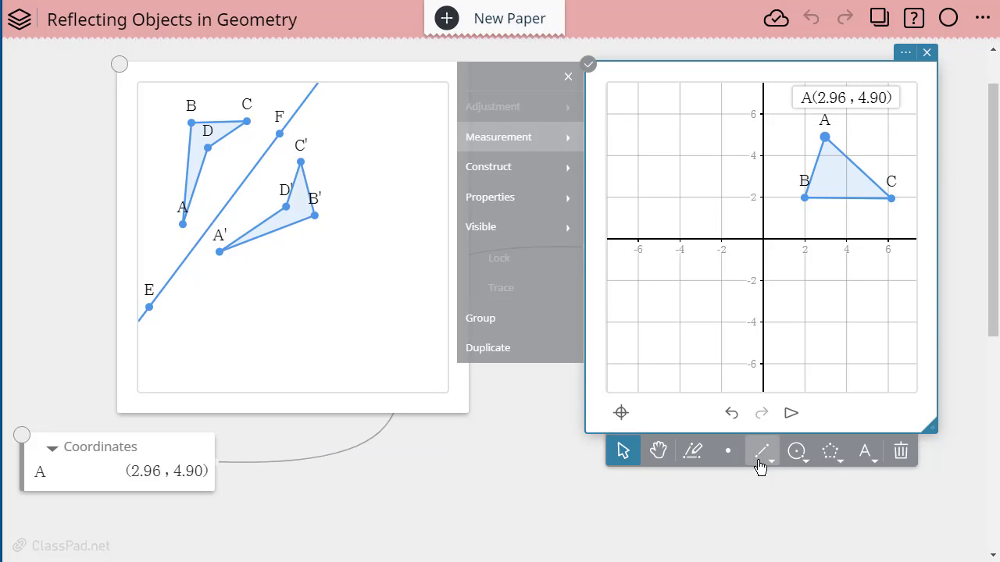
{"action": "left_click", "coordinate": [849, 375]}
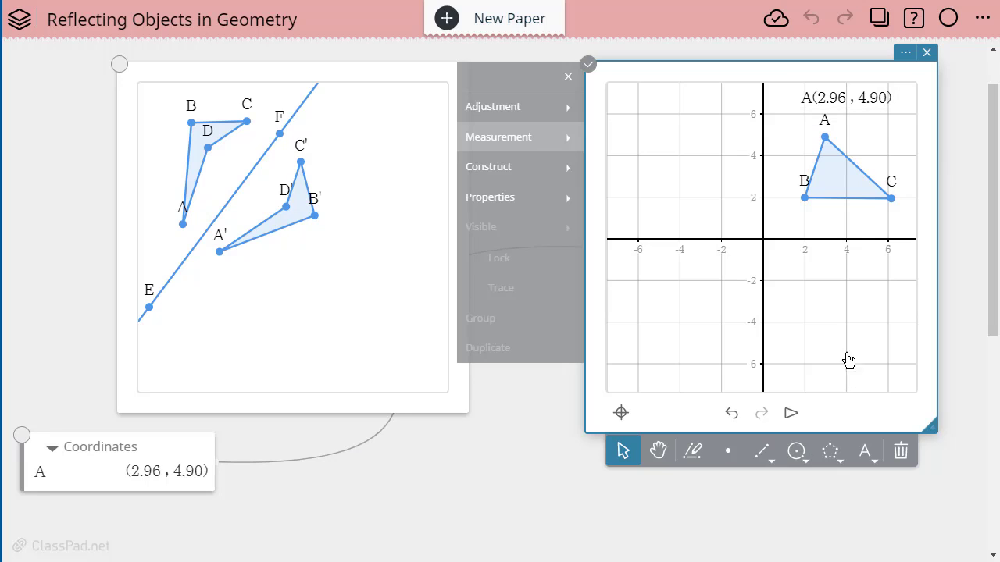
- Draw line DE from upper left to lower right across the grid beside triangle ABC
{"action": "left_click", "coordinate": [769, 462]}
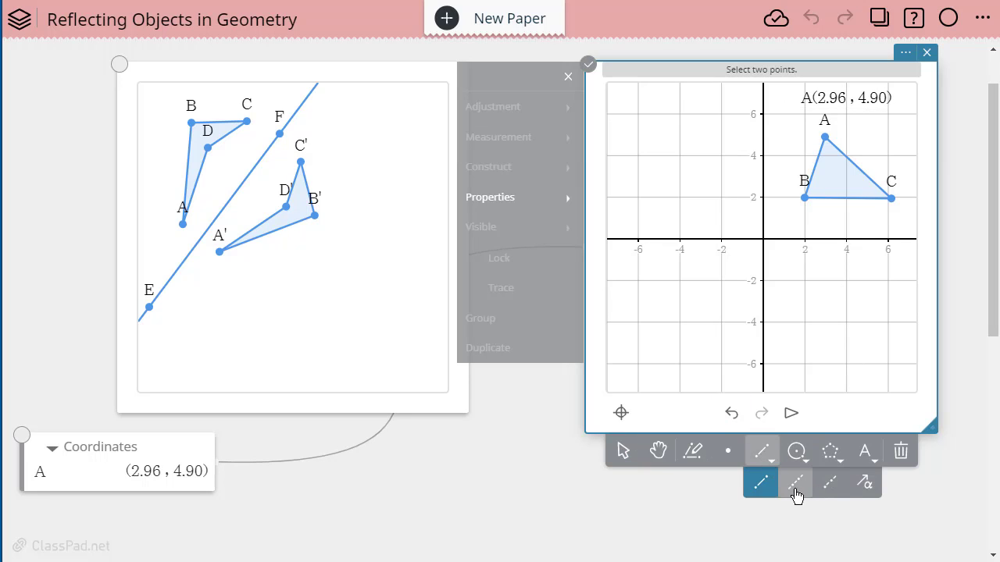
{"action": "left_click", "coordinate": [795, 485]}
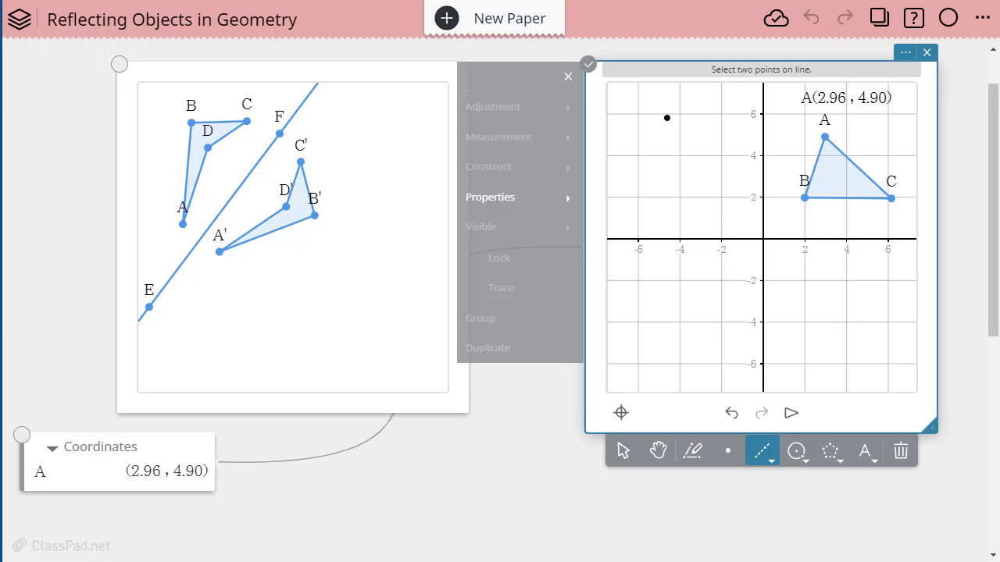
{"action": "left_click", "coordinate": [702, 110]}
{"action": "left_click", "coordinate": [835, 358]}
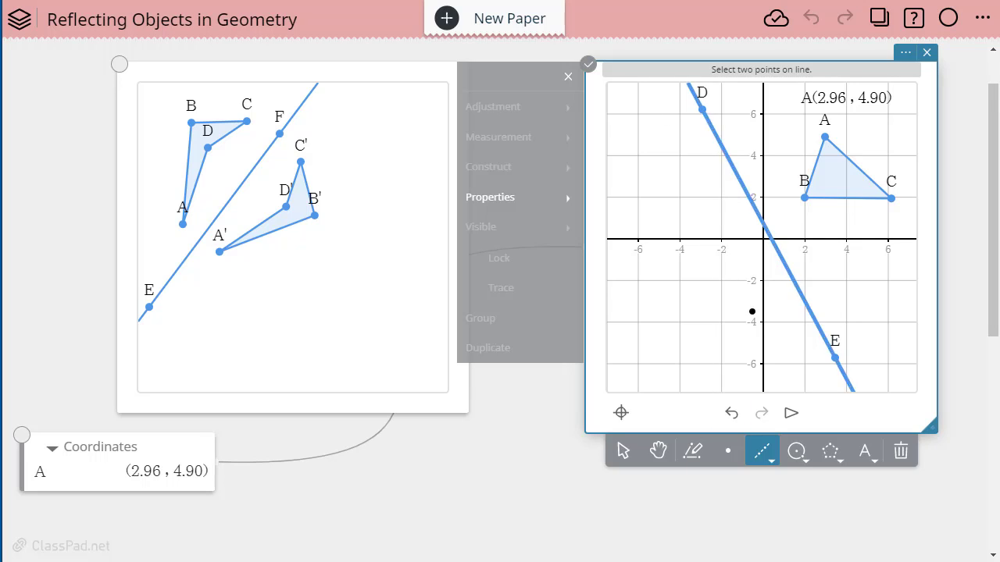
{"action": "left_click", "coordinate": [623, 452]}
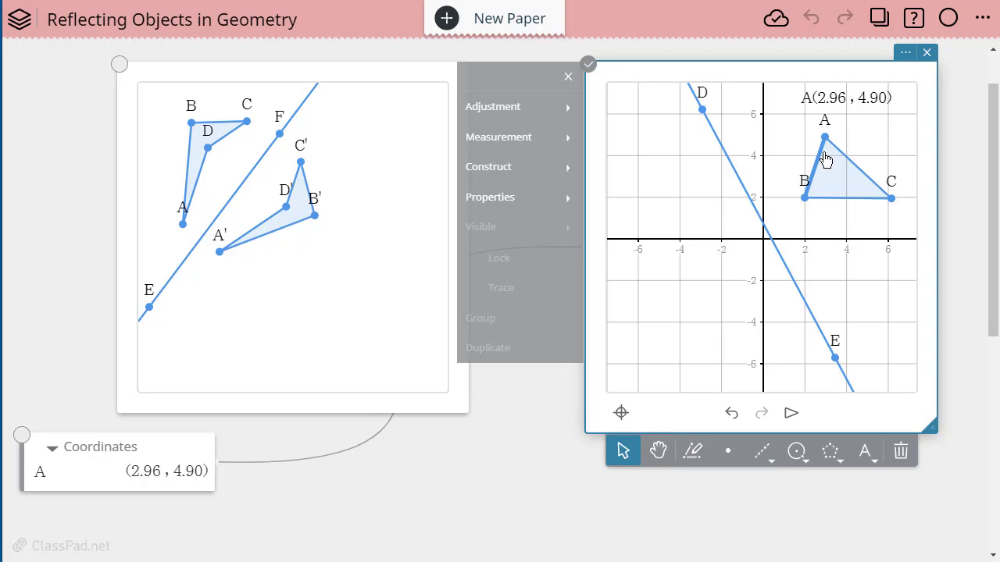
{"action": "left_click", "coordinate": [835, 176]}
- Set the colour for new objects to orange
{"action": "left_click", "coordinate": [882, 289]}
{"action": "left_click", "coordinate": [512, 200]}
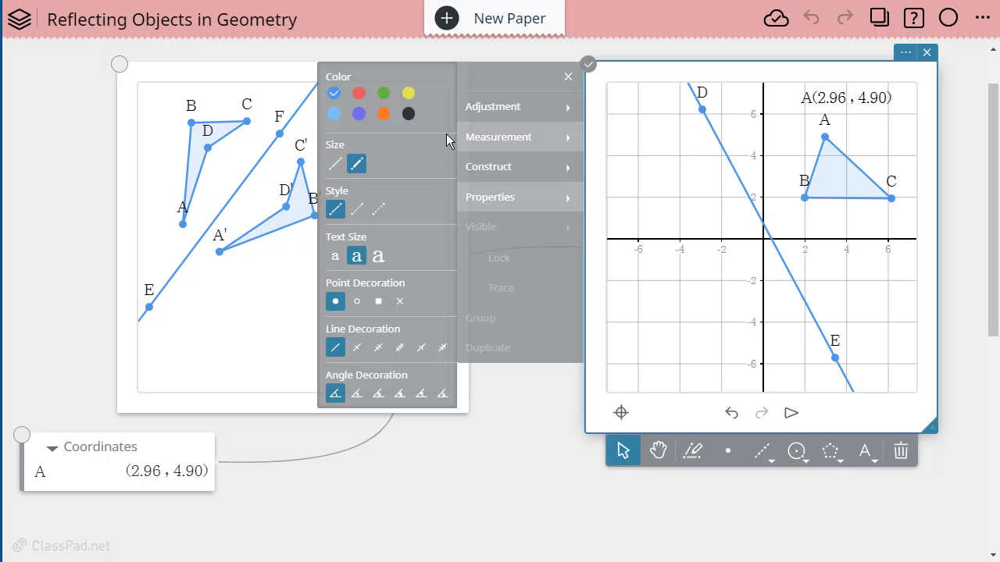
{"action": "left_click", "coordinate": [383, 115]}
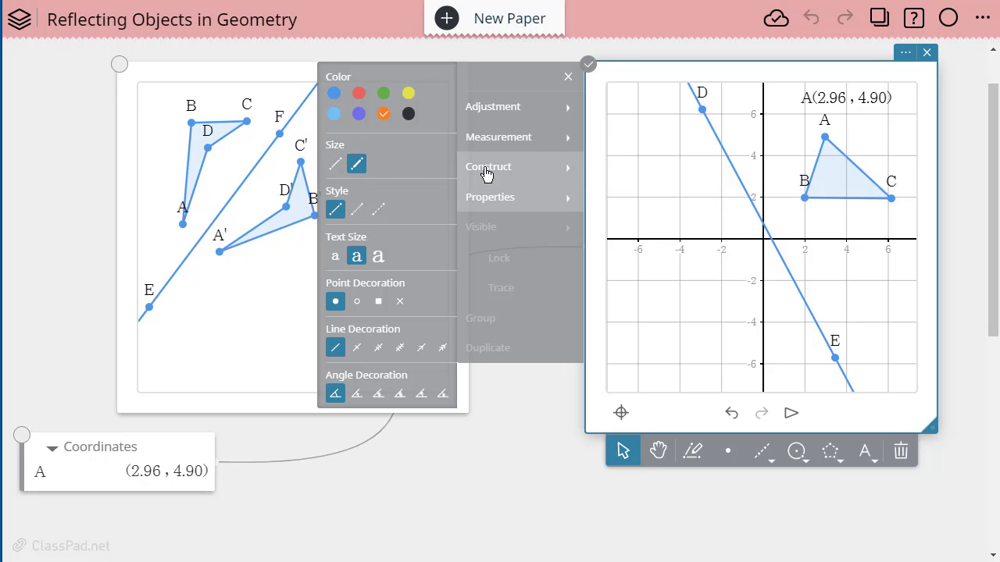
- Reflect triangle ABC across line DE to create orange image A'B'C'
{"action": "left_click", "coordinate": [846, 186]}
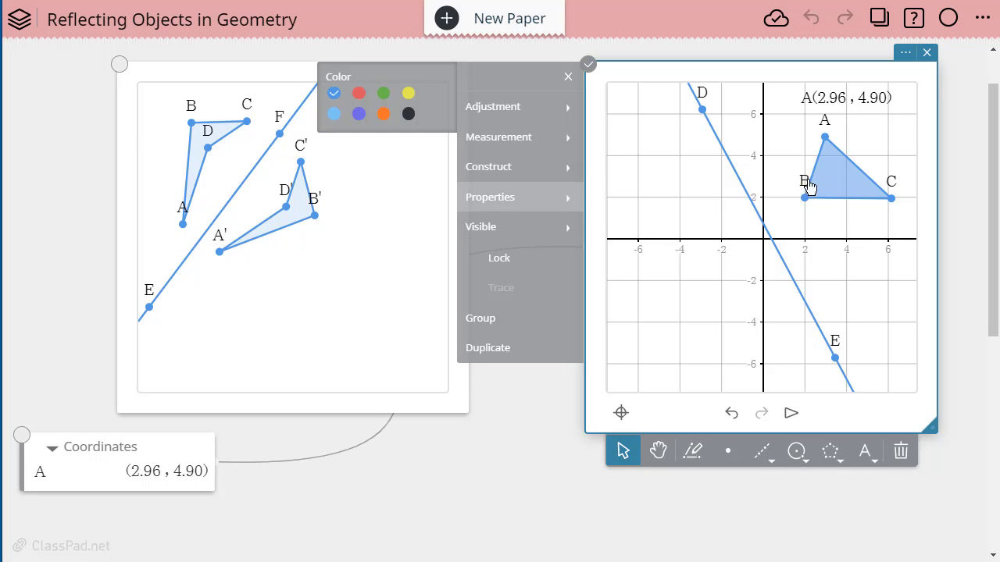
{"action": "left_click", "coordinate": [527, 171]}
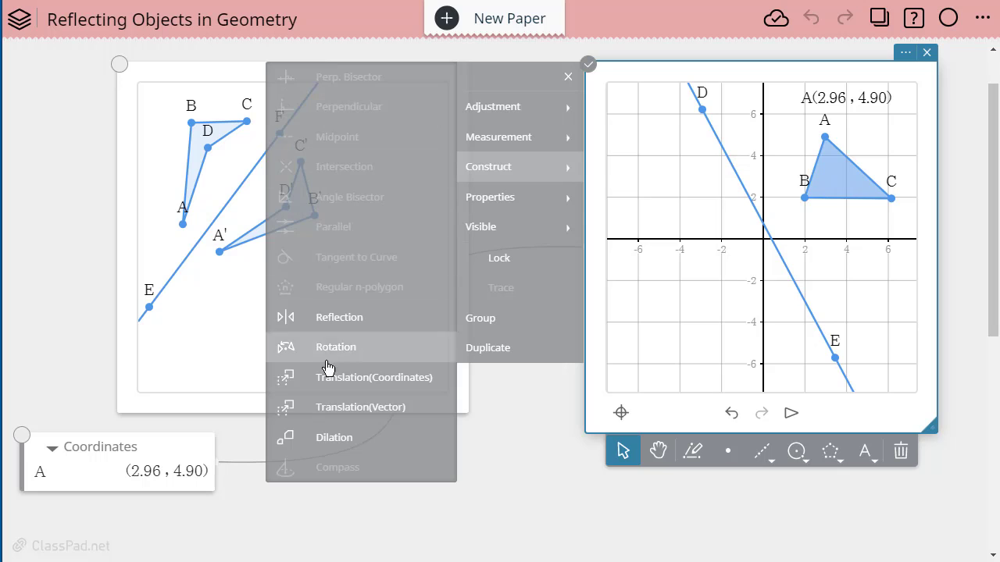
{"action": "left_click", "coordinate": [341, 320]}
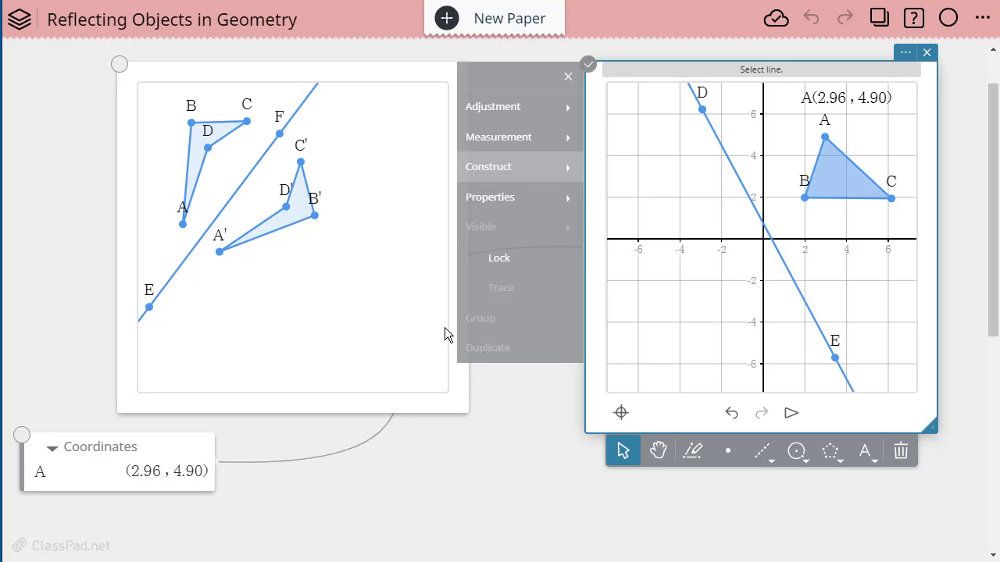
{"action": "left_click", "coordinate": [782, 260]}
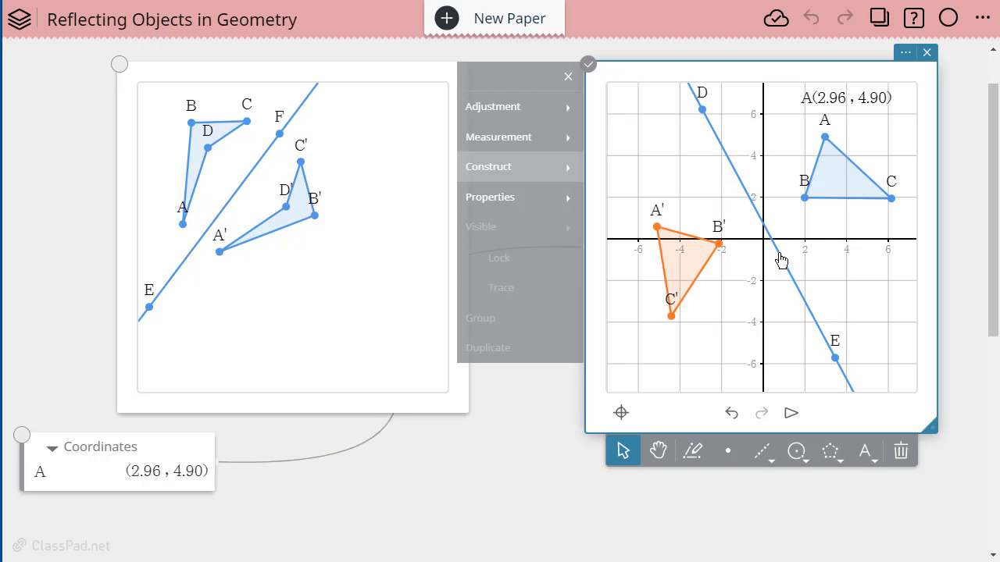
- Show A' coordinates (-5.10, 0.59), with the label positioned just above A'
{"action": "left_click", "coordinate": [657, 229]}
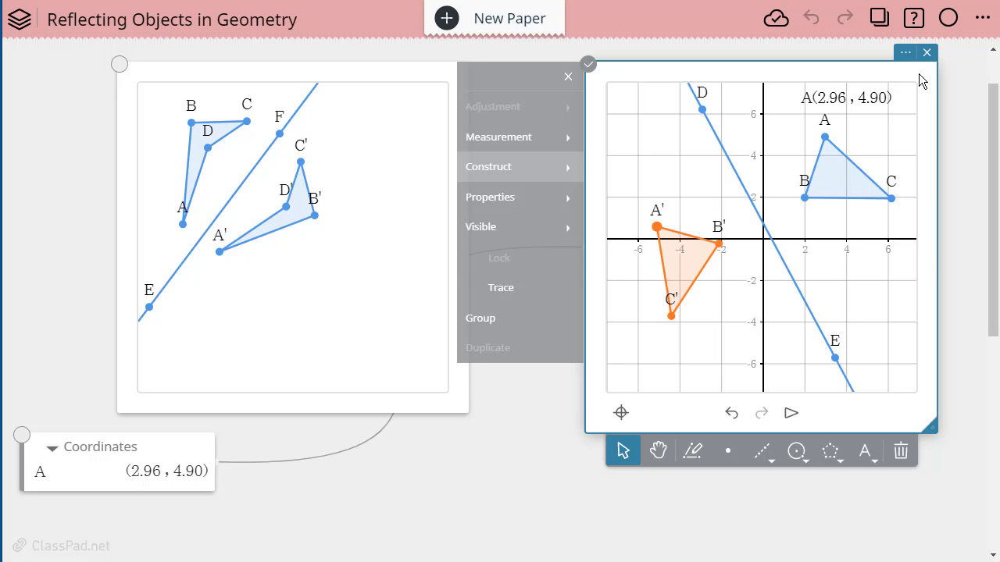
{"action": "left_click", "coordinate": [492, 141]}
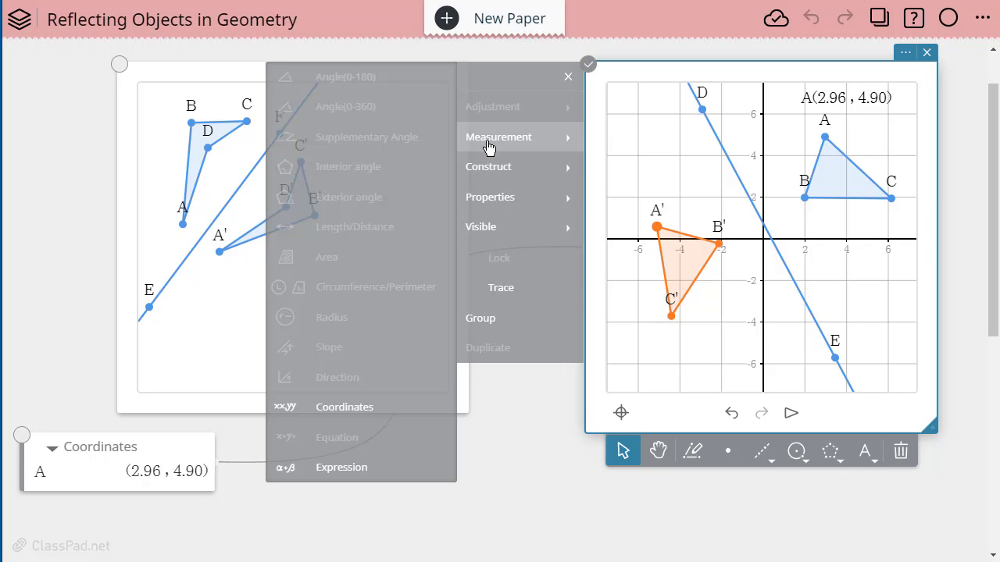
{"action": "left_click", "coordinate": [328, 407]}
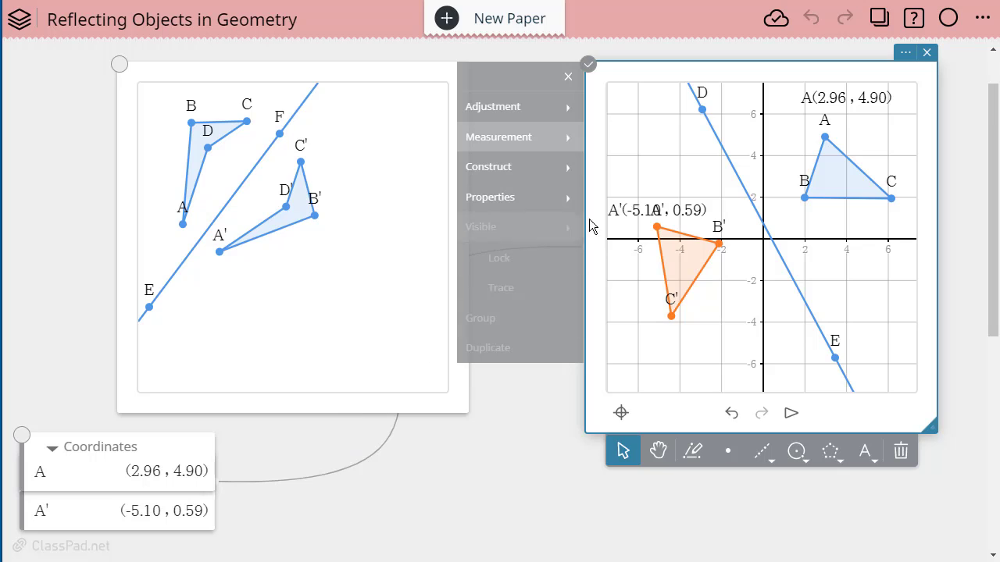
{"action": "left_click_drag", "start_coordinate": [630, 216], "coordinate": [633, 192]}
{"action": "left_click", "coordinate": [453, 488]}
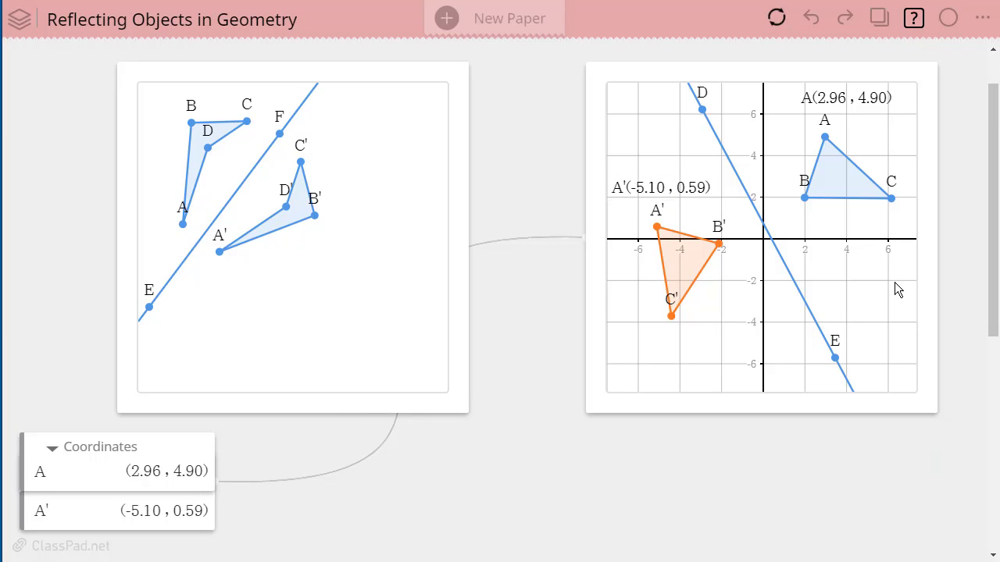
- Move point D so line DE runs along the y-axis, and set grid Snap to Snap
{"action": "left_click_drag", "start_coordinate": [835, 364], "coordinate": [746, 372]}
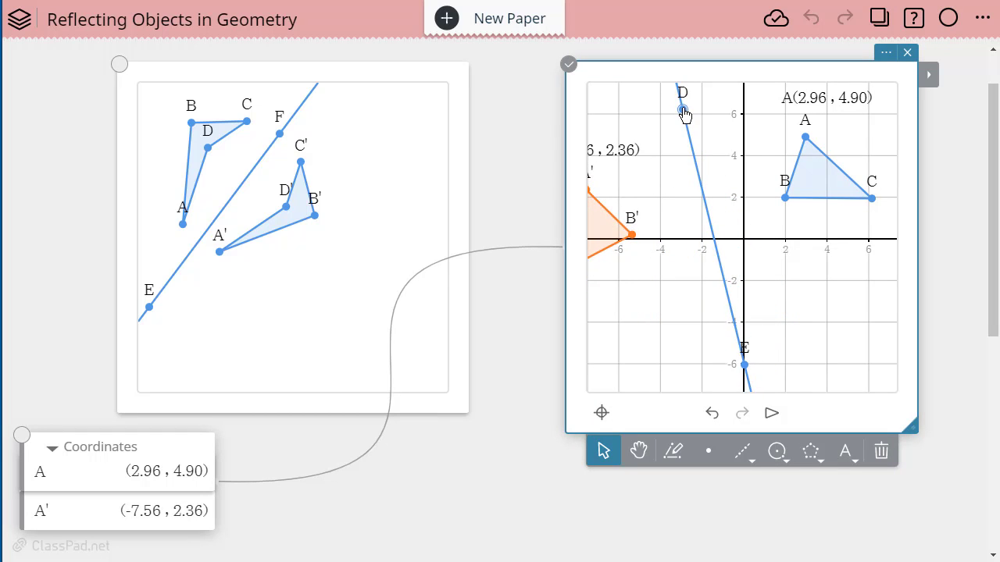
{"action": "left_click_drag", "start_coordinate": [685, 114], "coordinate": [748, 122]}
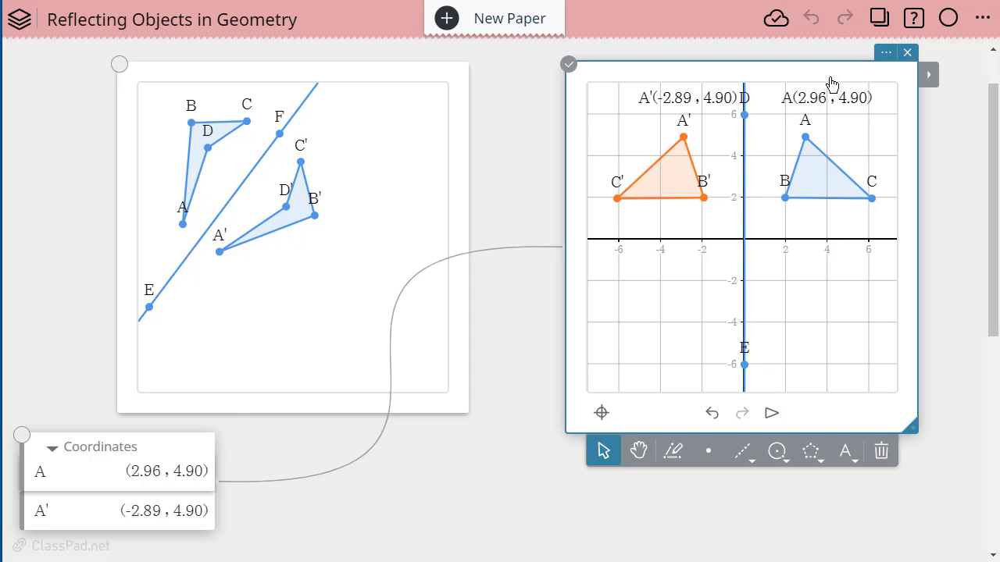
{"action": "left_click", "coordinate": [885, 54]}
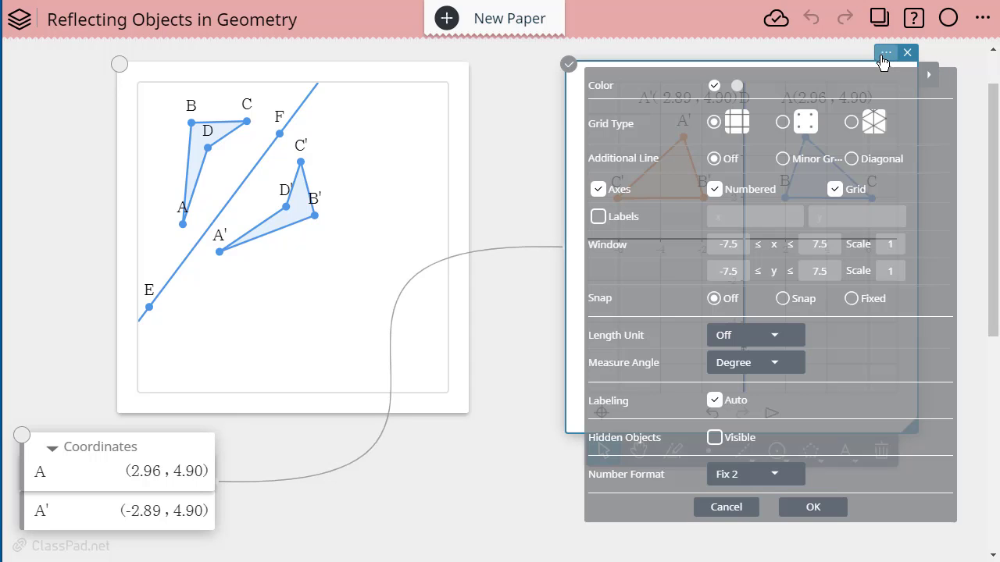
{"action": "left_click", "coordinate": [783, 299]}
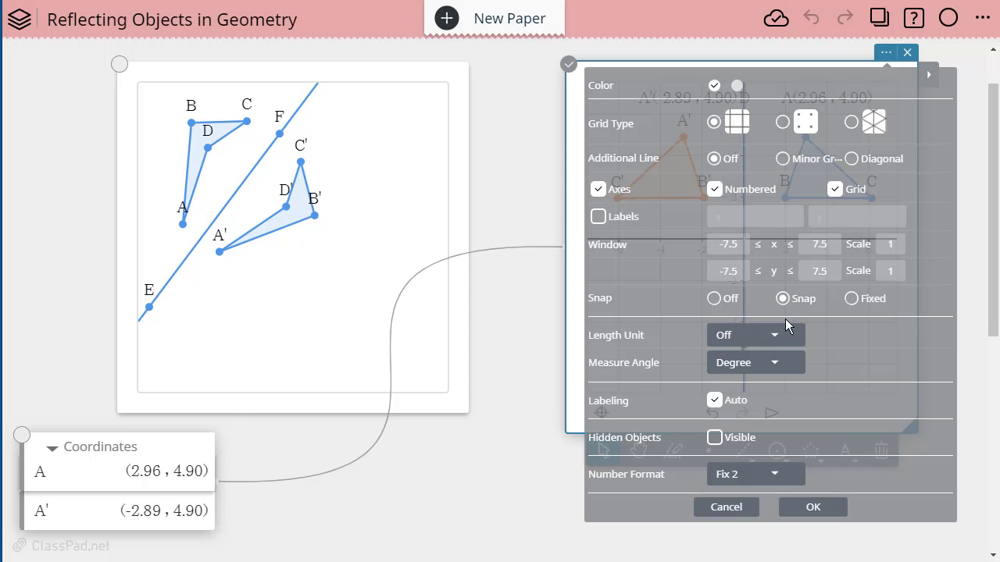
{"action": "left_click", "coordinate": [816, 508]}
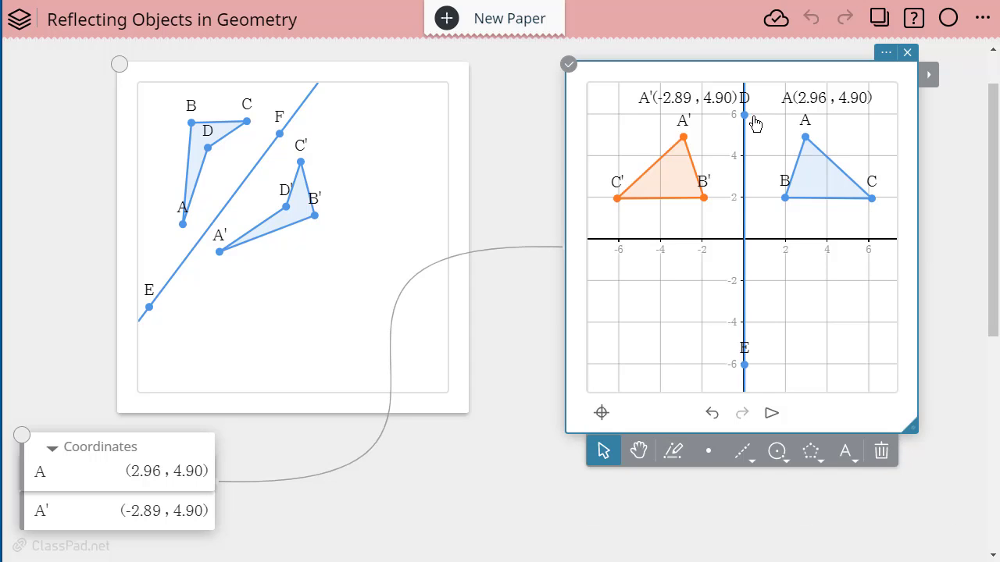
- Move E to (4, 0) and D to (-4, 0) so line DE lies on the x-axis
{"action": "left_click_drag", "start_coordinate": [743, 124], "coordinate": [743, 122]}
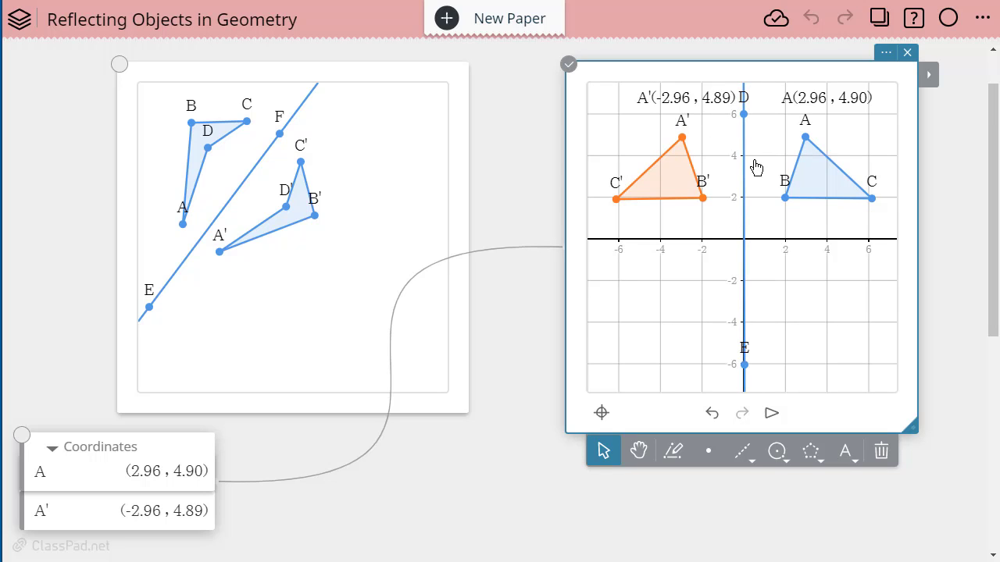
{"action": "left_click_drag", "start_coordinate": [747, 369], "coordinate": [829, 242]}
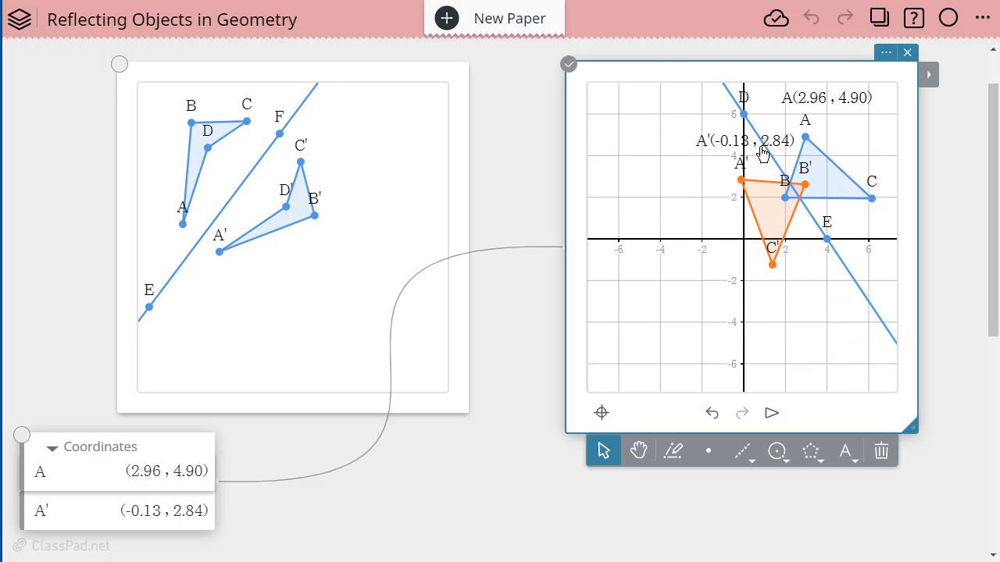
{"action": "left_click_drag", "start_coordinate": [744, 117], "coordinate": [661, 240]}
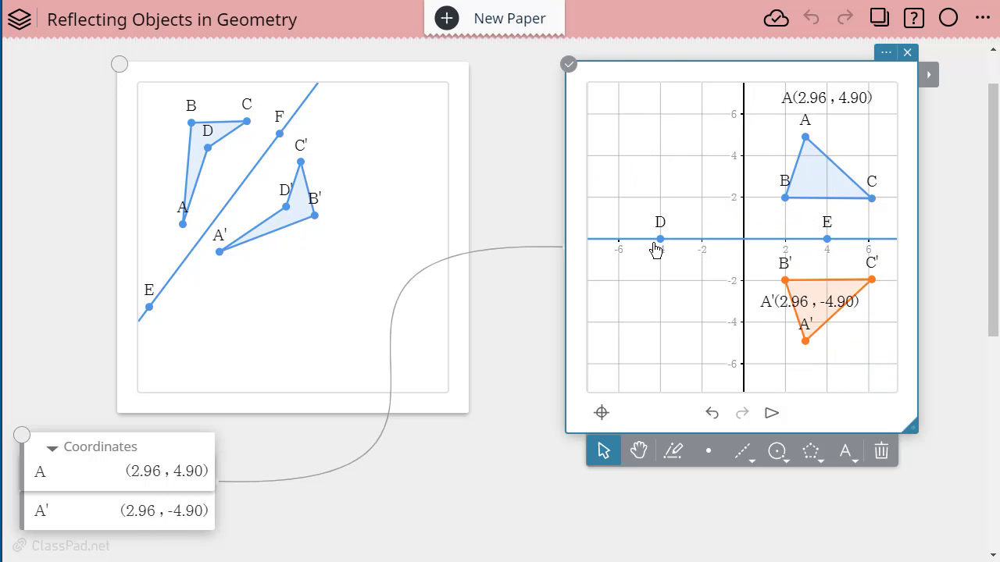